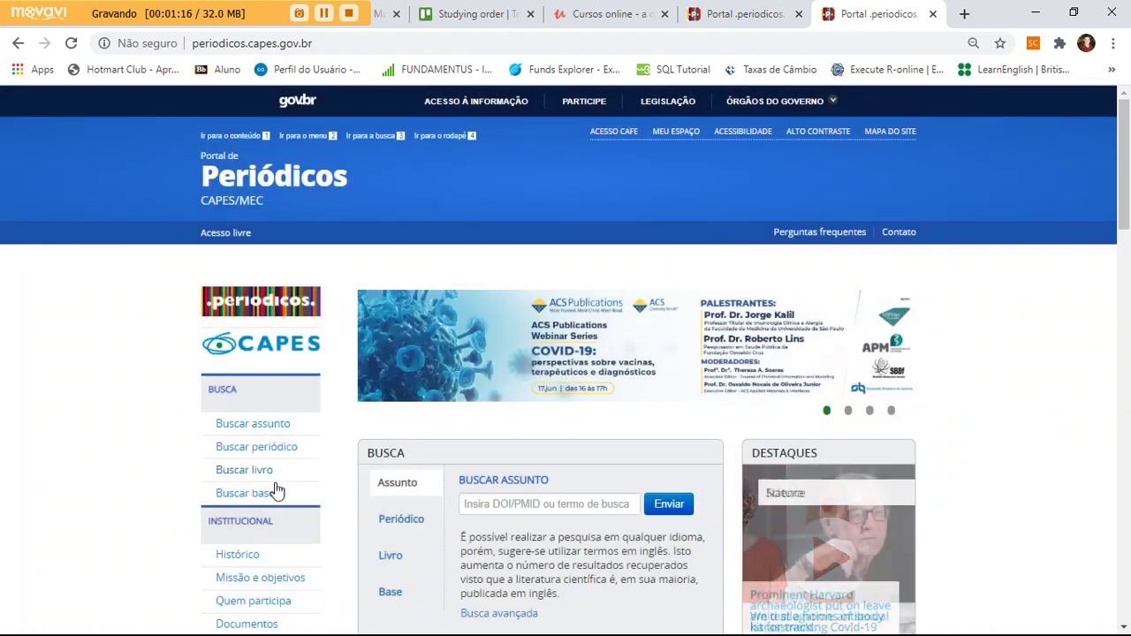
Step: Search the portal's databases by title for scopus using the open-access session
click(269, 495)
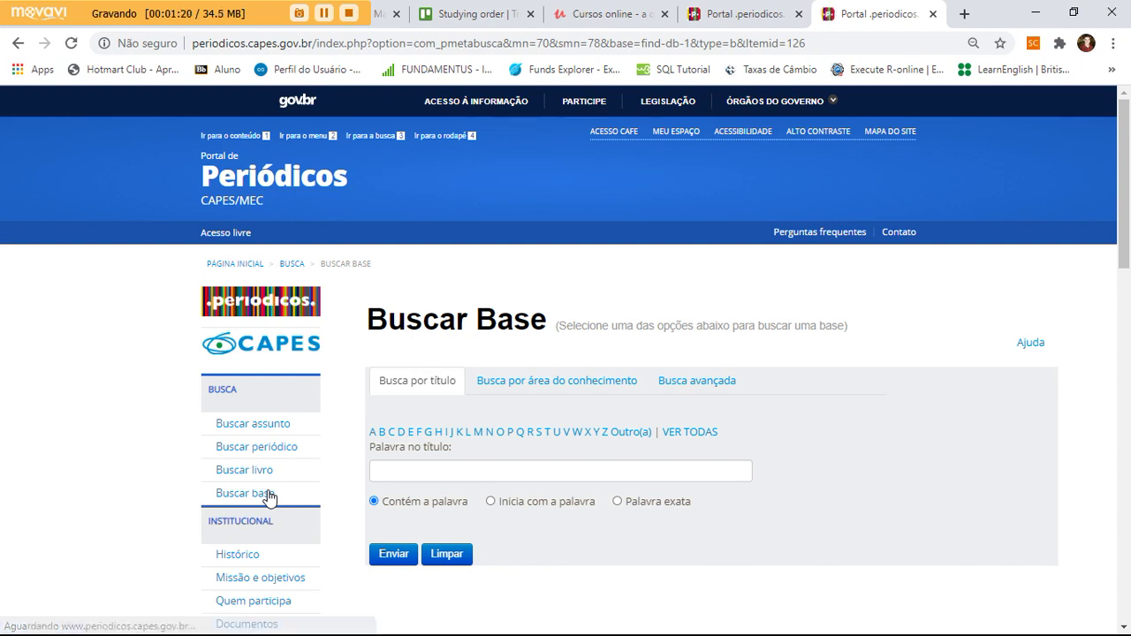
click(401, 471)
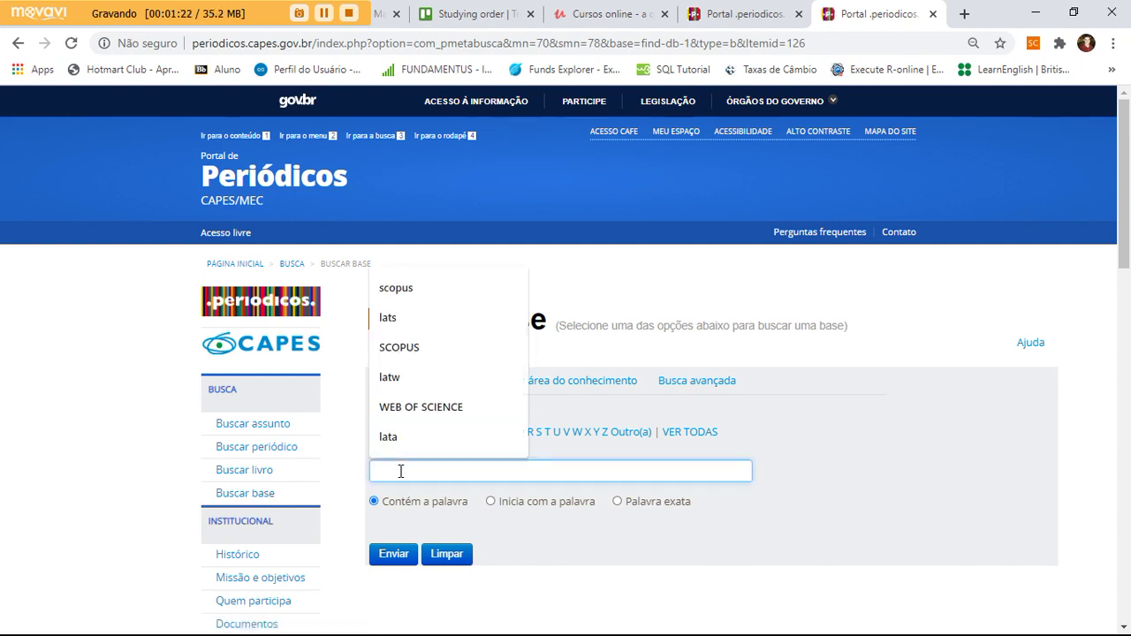
click(418, 299)
click(395, 554)
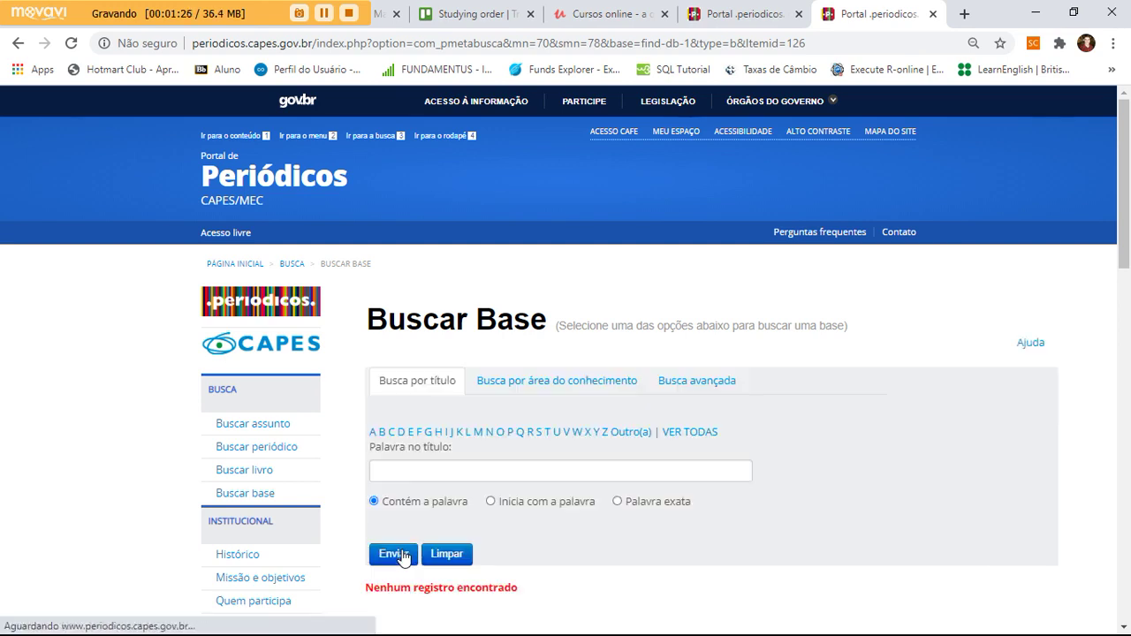
Step: Open Scopus (Elsevier) from the portal tab with university access and search documents for the exact phrase "Lean IT"
click(757, 11)
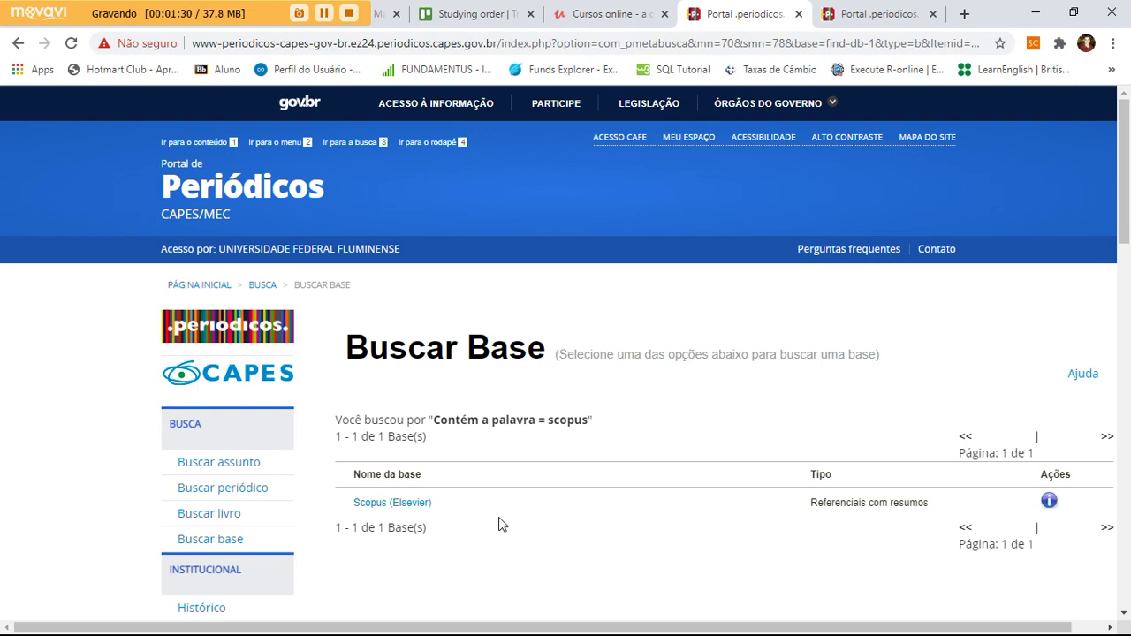
click(406, 511)
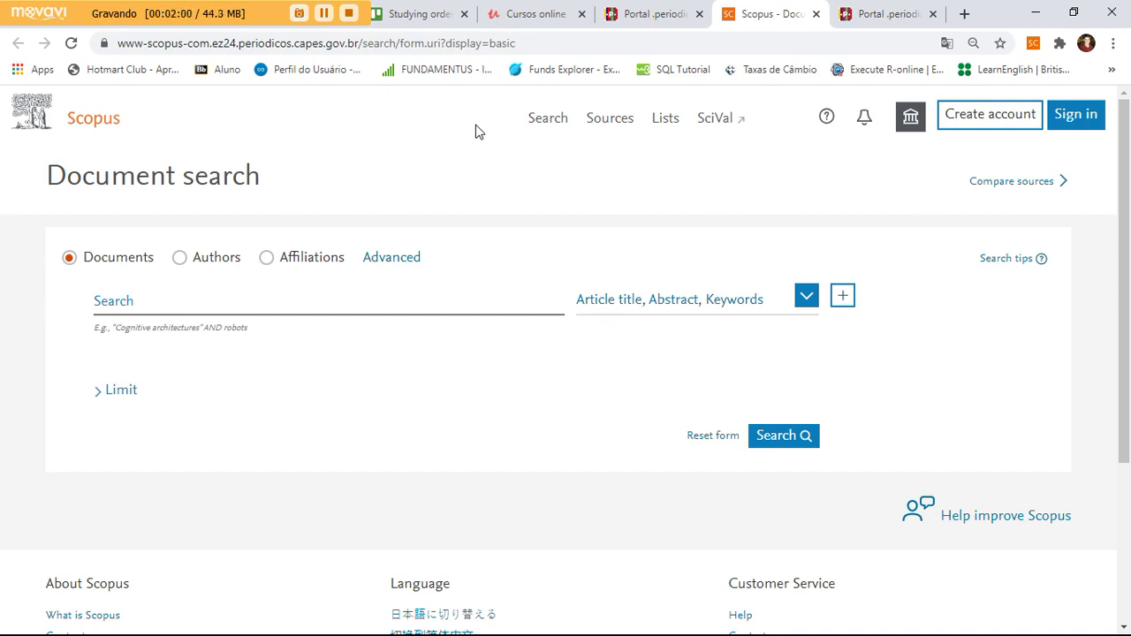
click(190, 305)
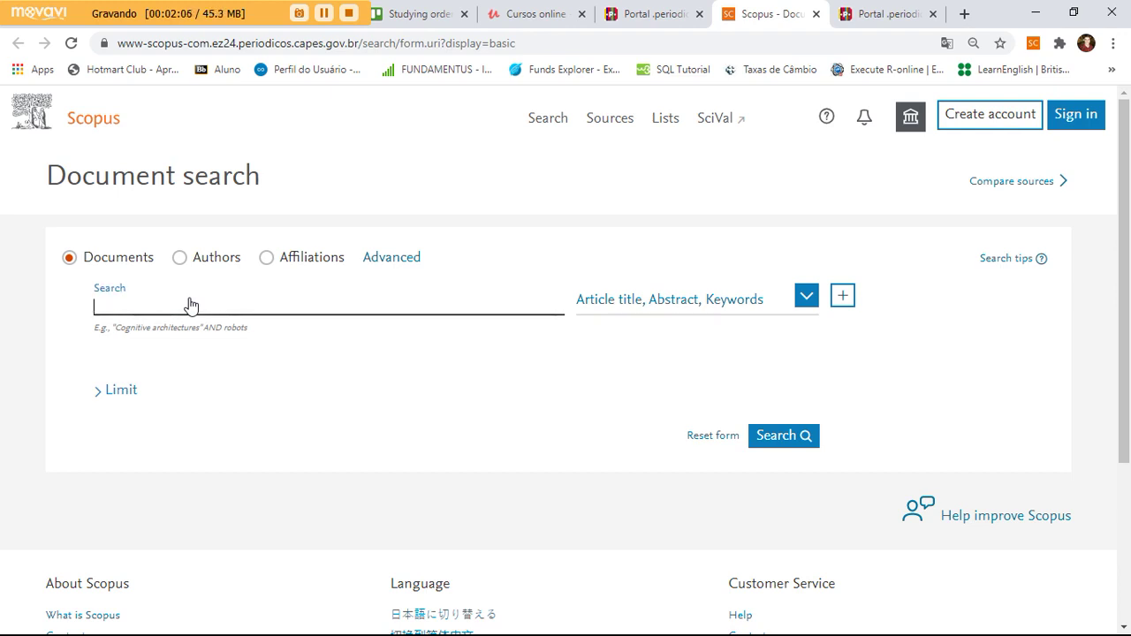
text(Lean IT)
text(")
key(Left)
key(Left)
key(Left)
text(")
click(774, 440)
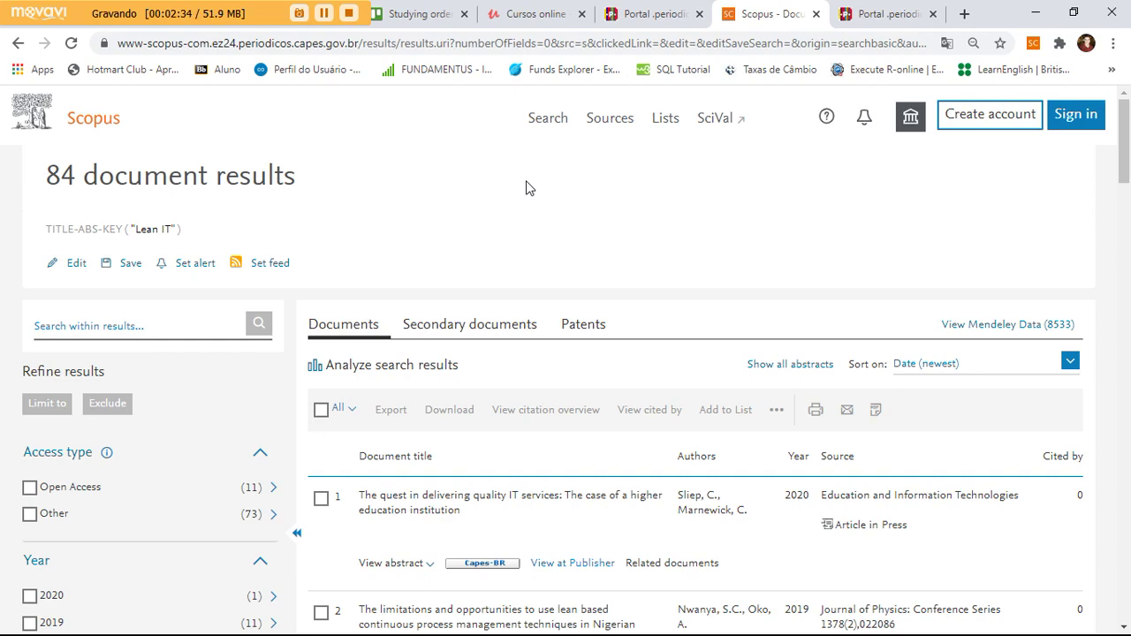
Step: Select all documents in the "Lean IT" search results
drag(48, 177, 311, 159)
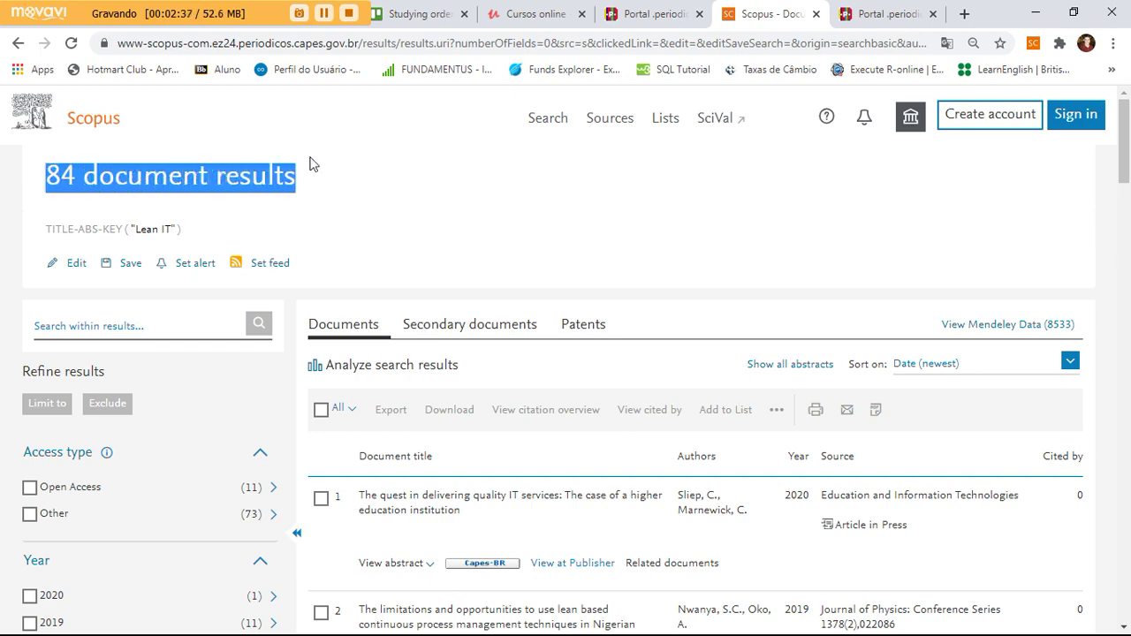
click(400, 197)
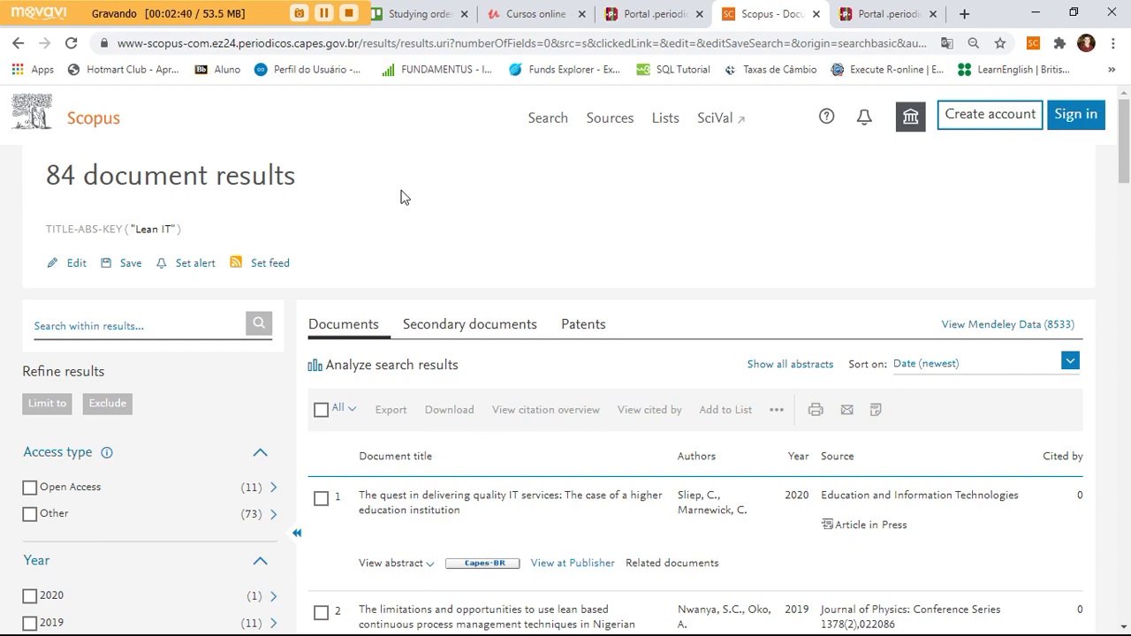
click(322, 414)
scroll(508, 231, down, 1)
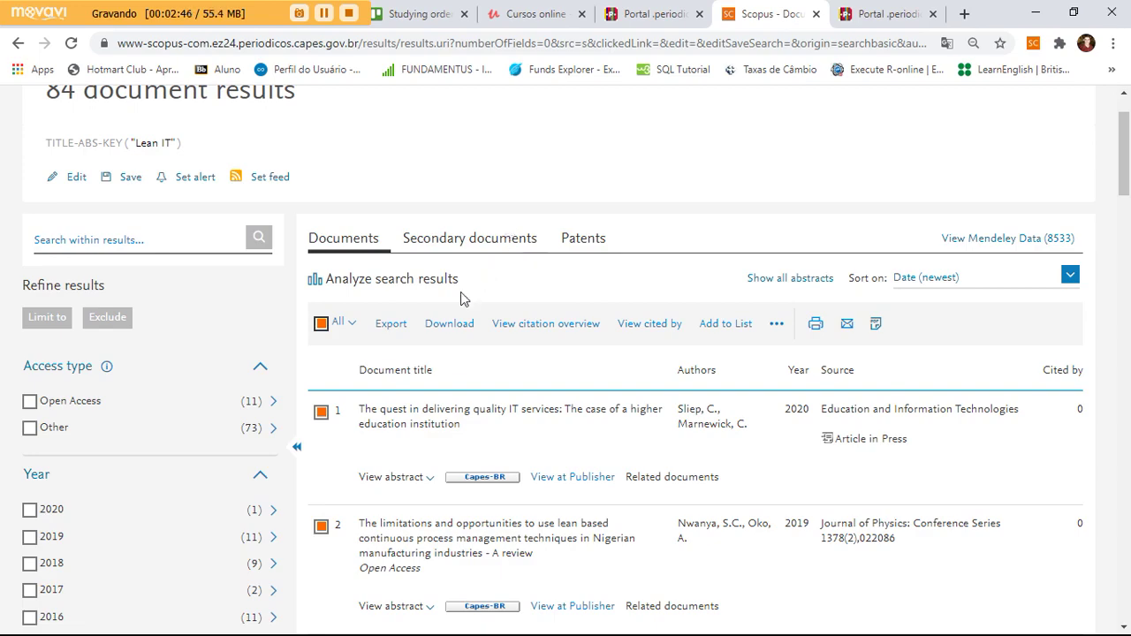
Step: Export the selected documents as CSV, including all citation, bibliographical, abstract and keyword, funding and other information
click(400, 335)
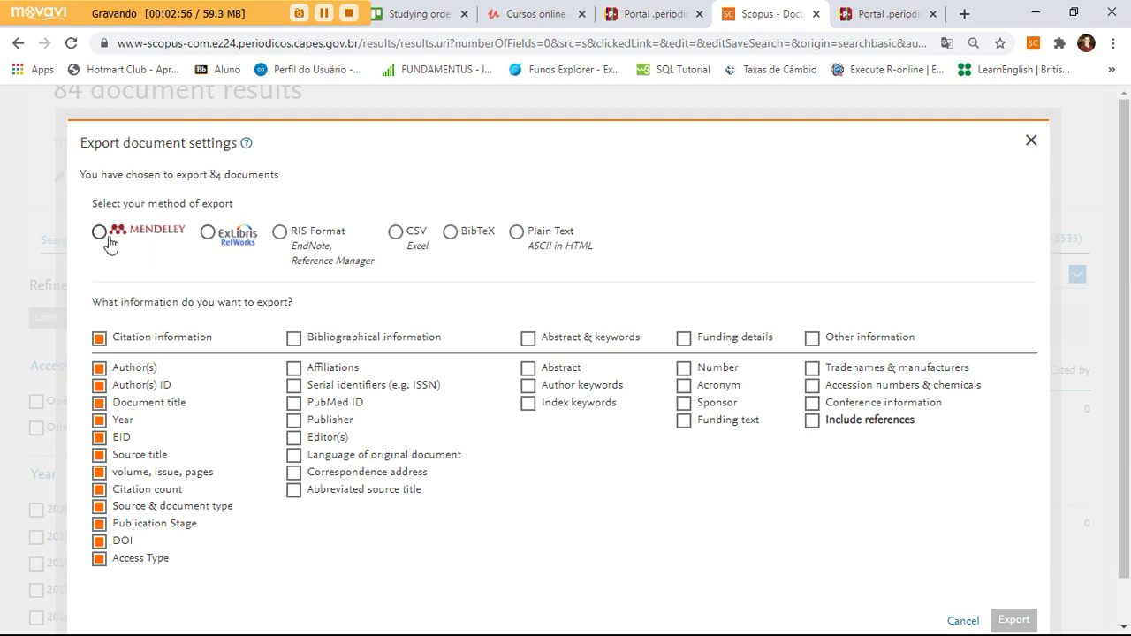
click(395, 233)
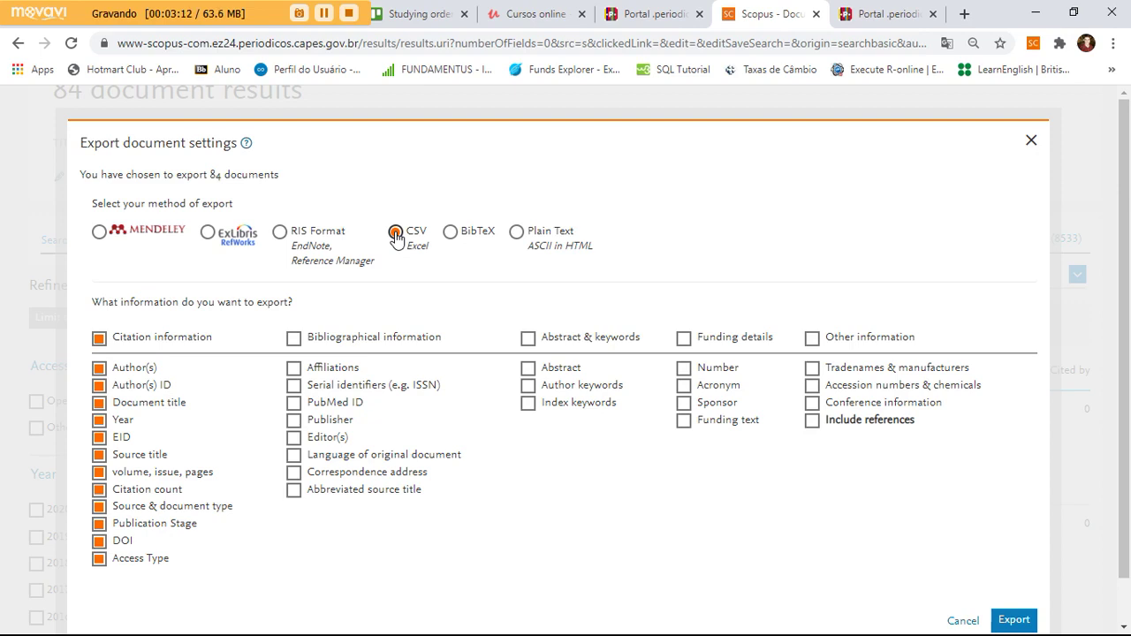
click(294, 340)
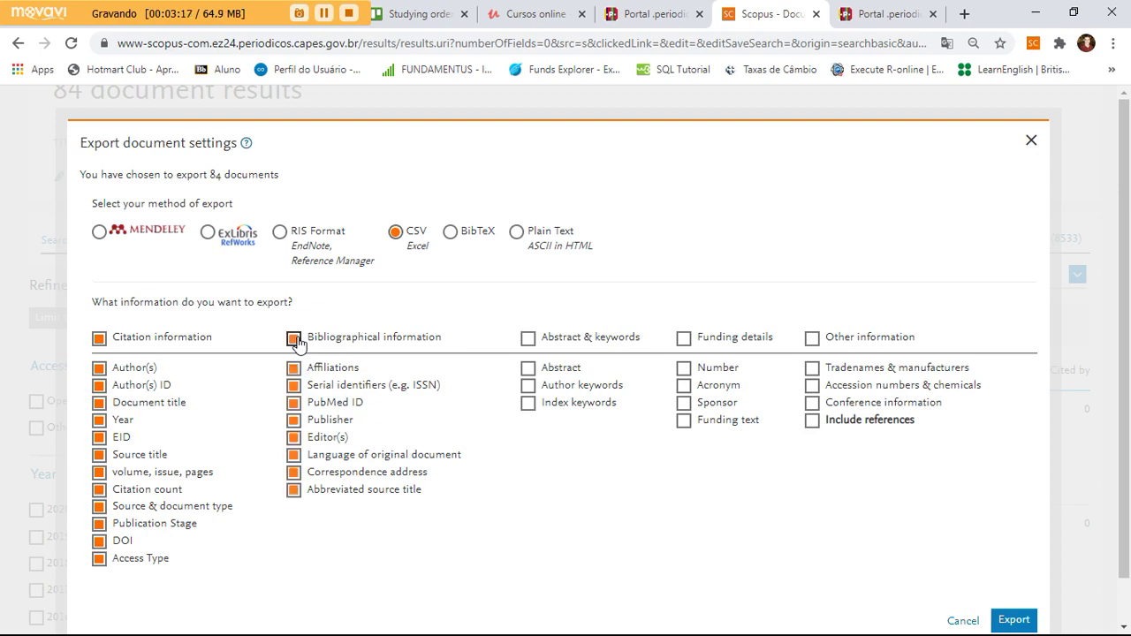
click(527, 340)
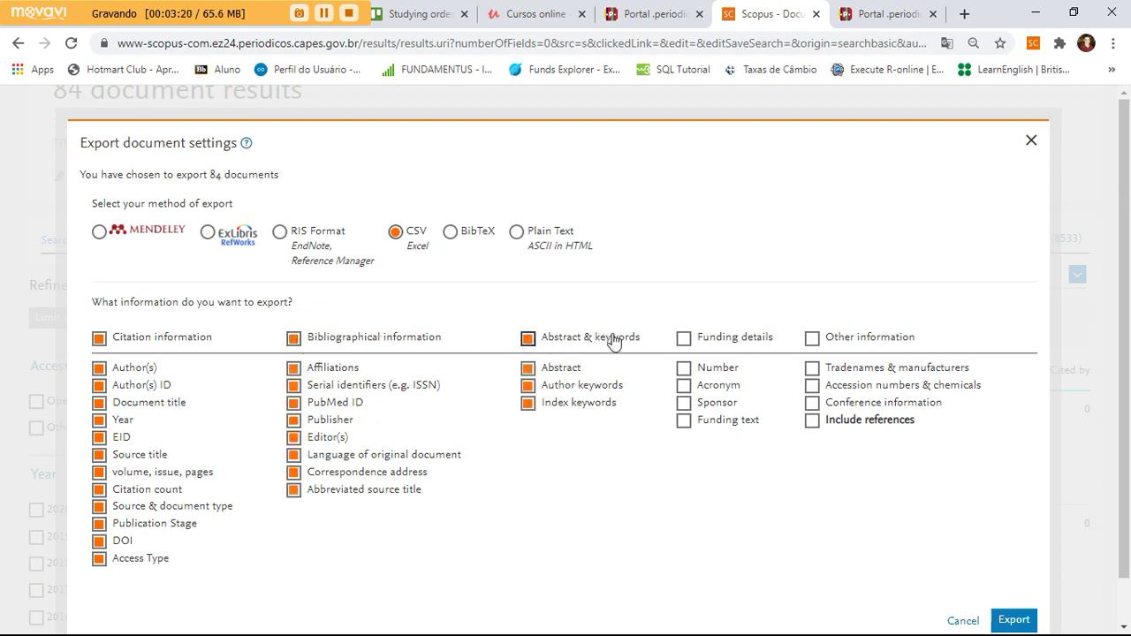
click(684, 339)
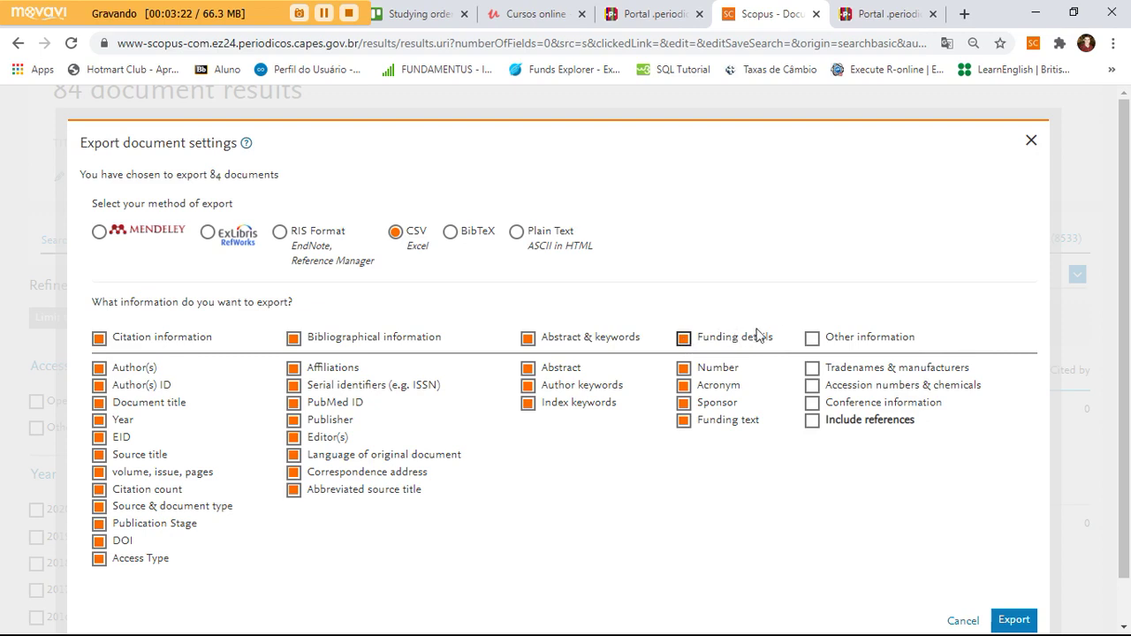
click(811, 340)
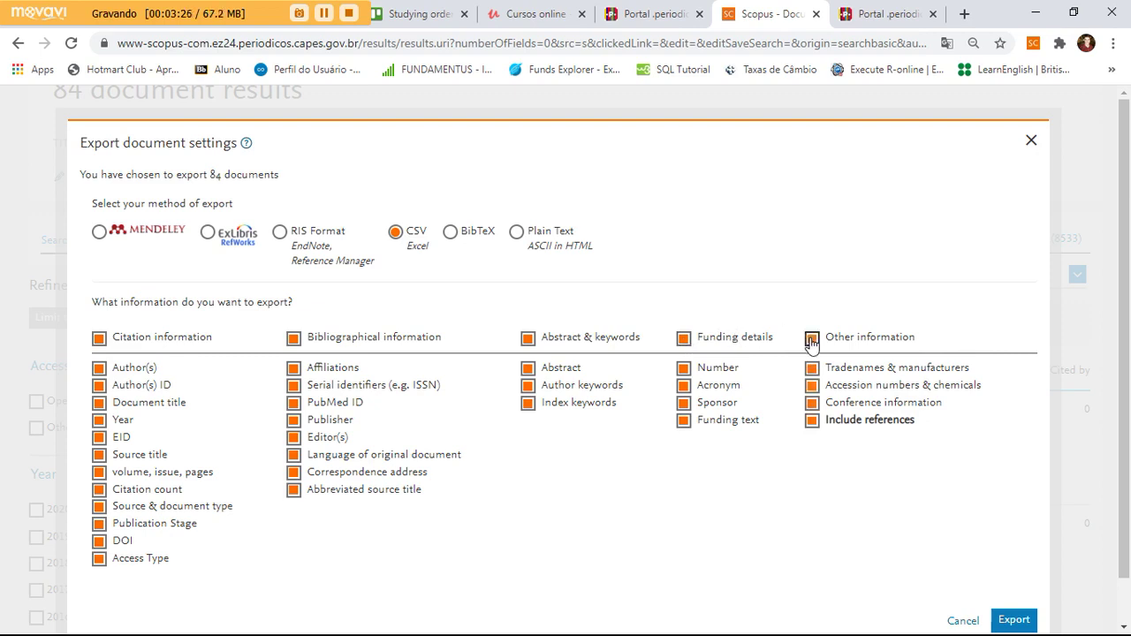
scroll(811, 343, down, 1)
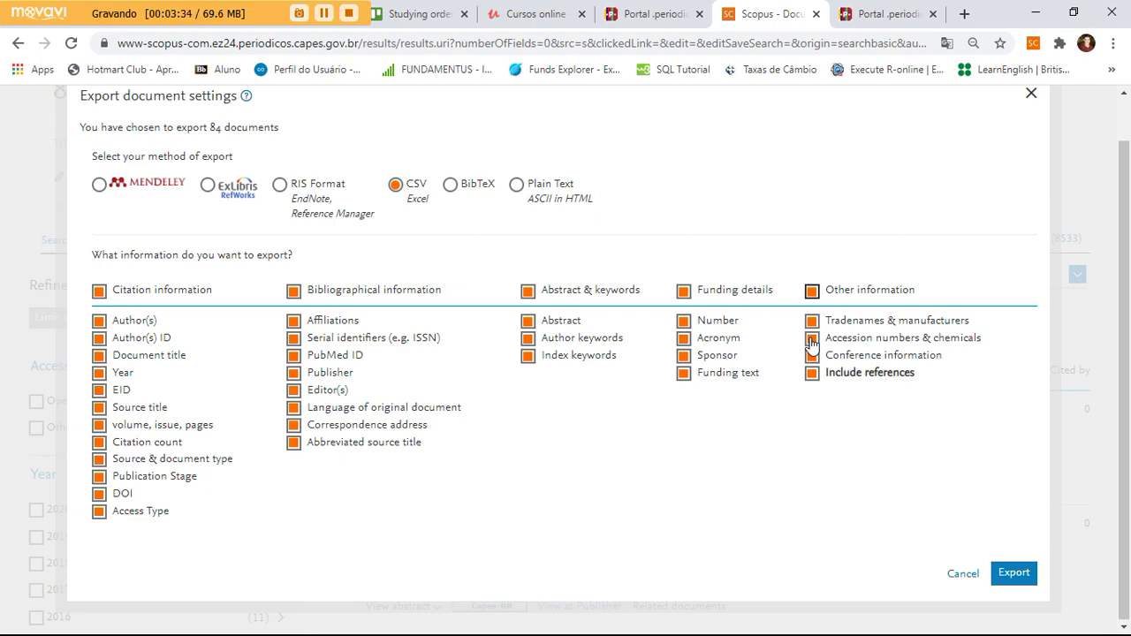
click(1015, 577)
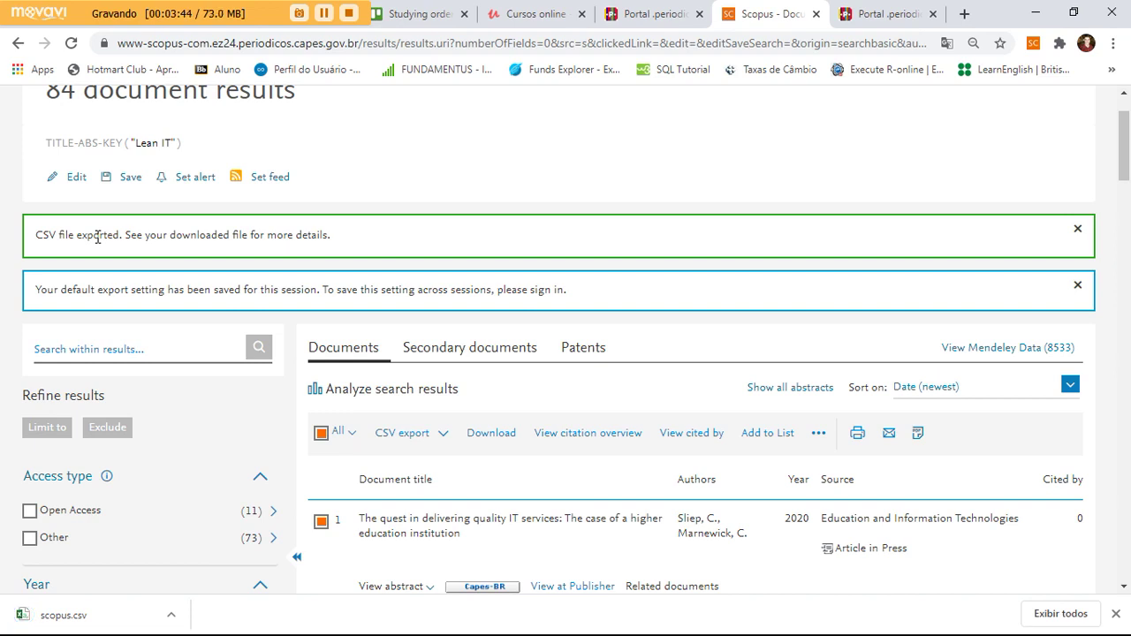
Step: Open the downloaded scopus.csv in Excel with macros enabled, dismiss the Office offer and maximize the workbook window
click(74, 623)
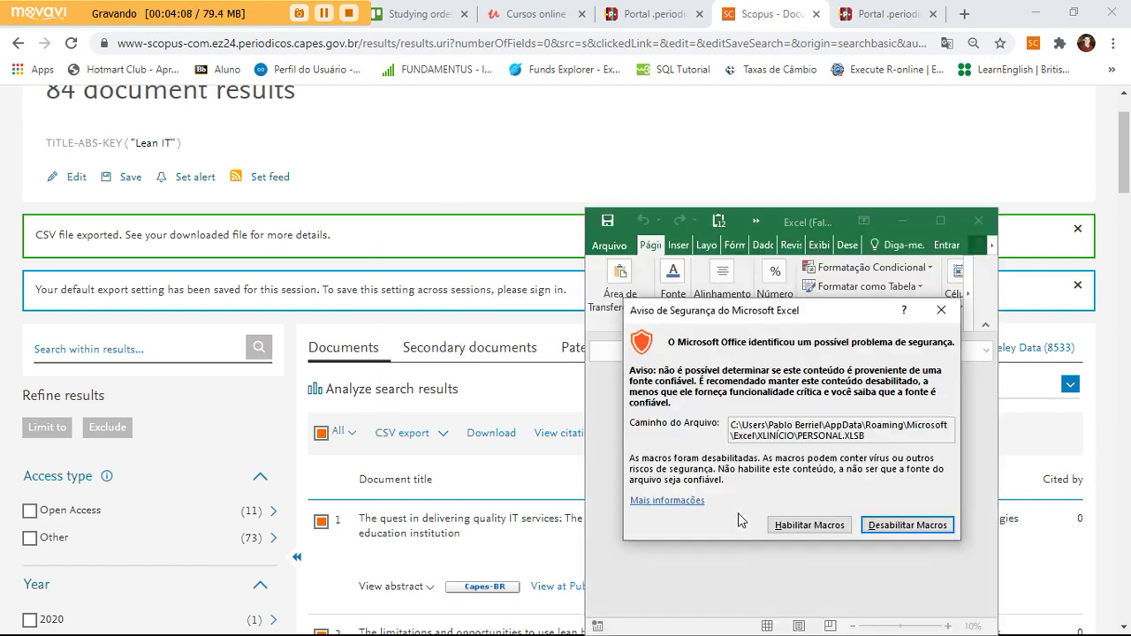
click(777, 527)
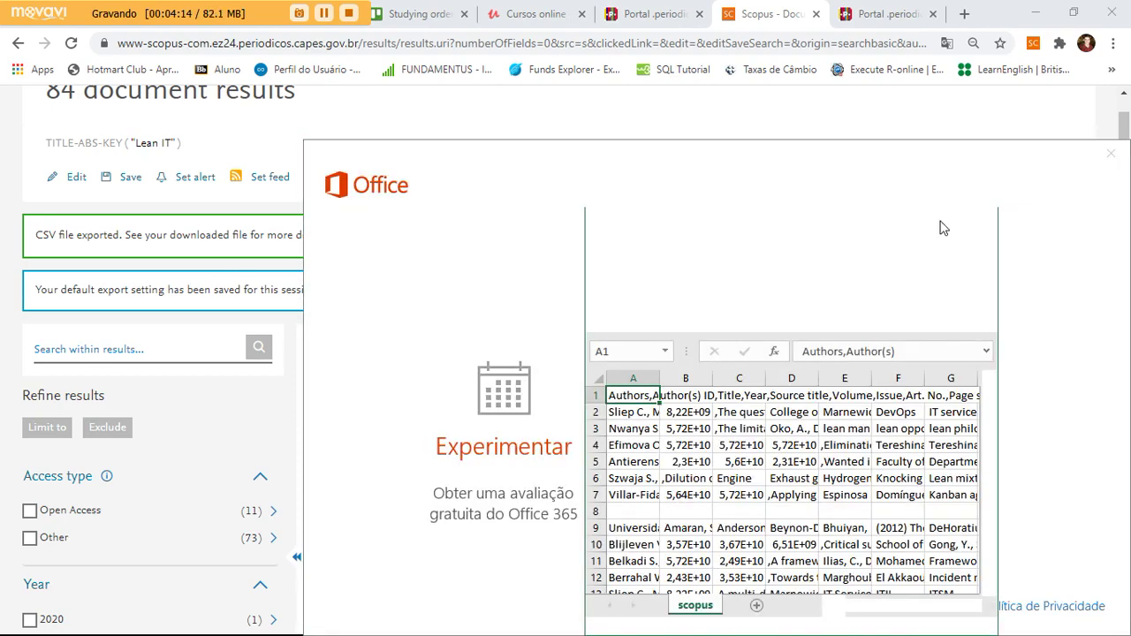
click(1111, 155)
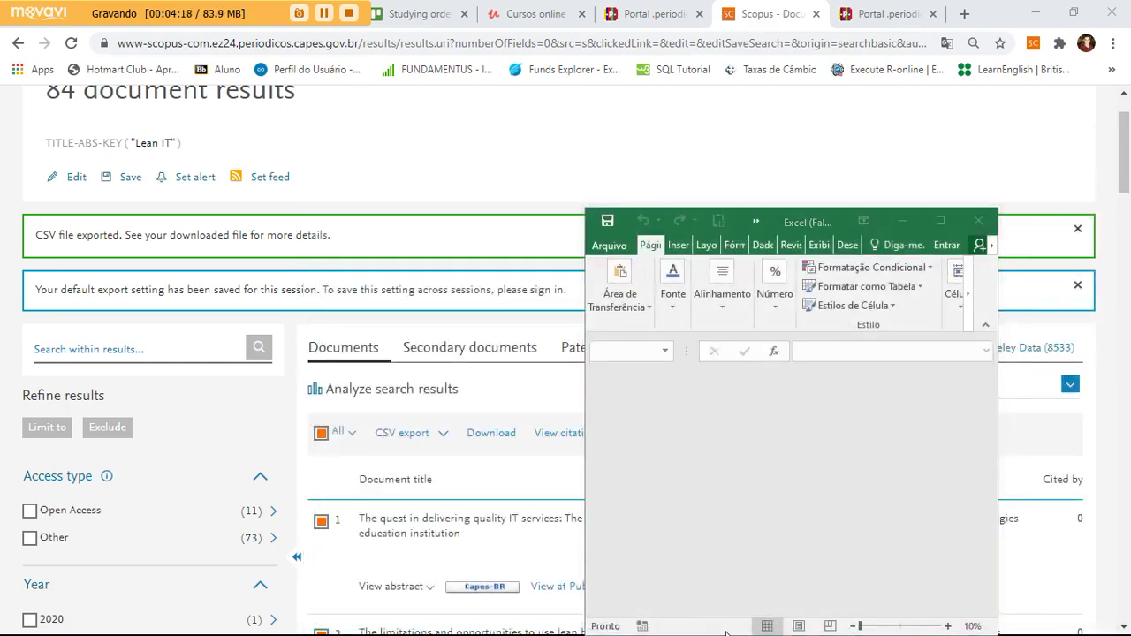
click(940, 594)
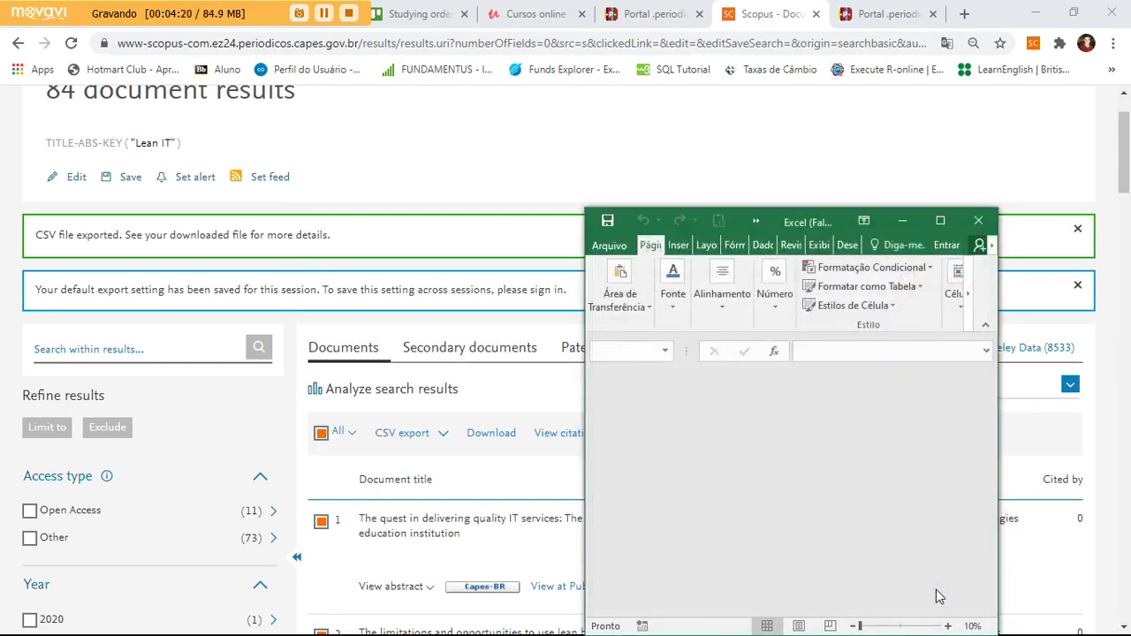
click(940, 220)
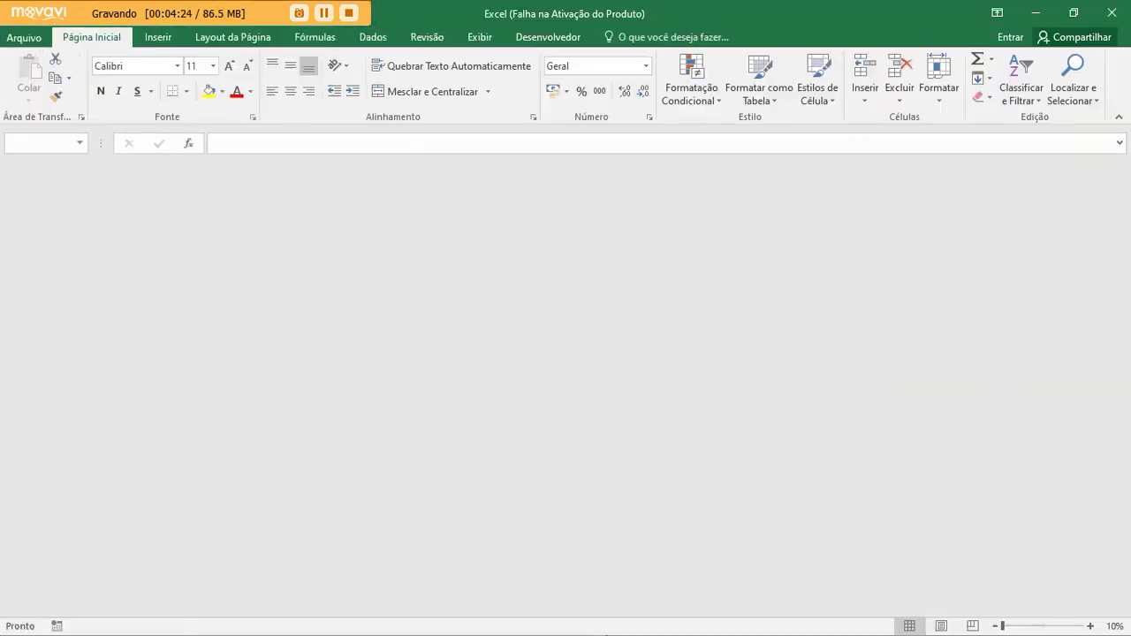
click(1035, 16)
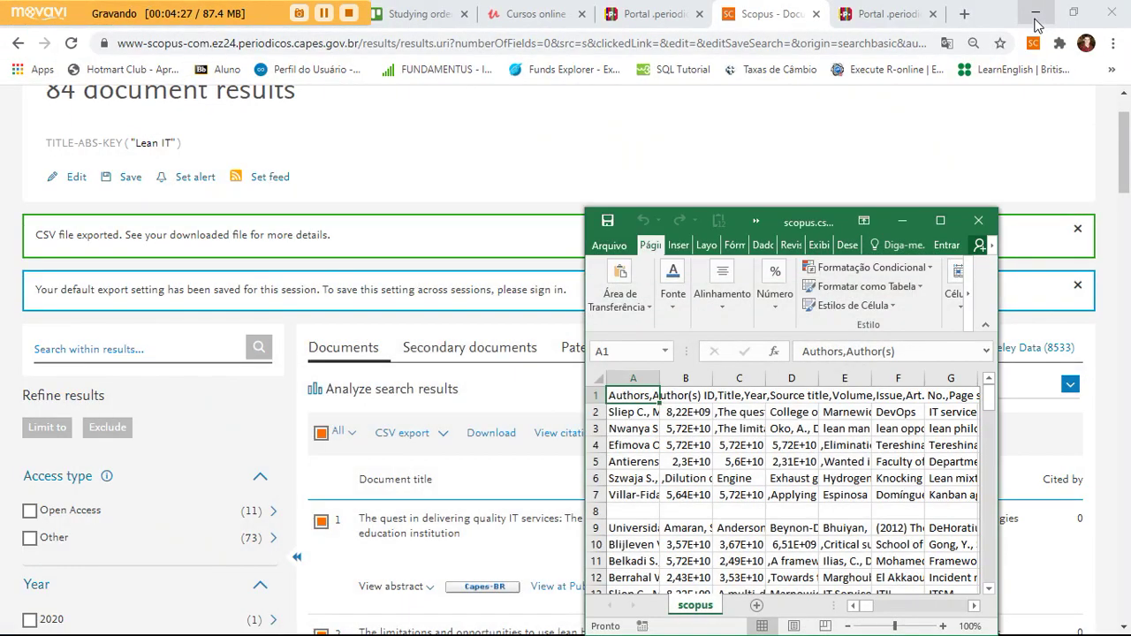
click(942, 222)
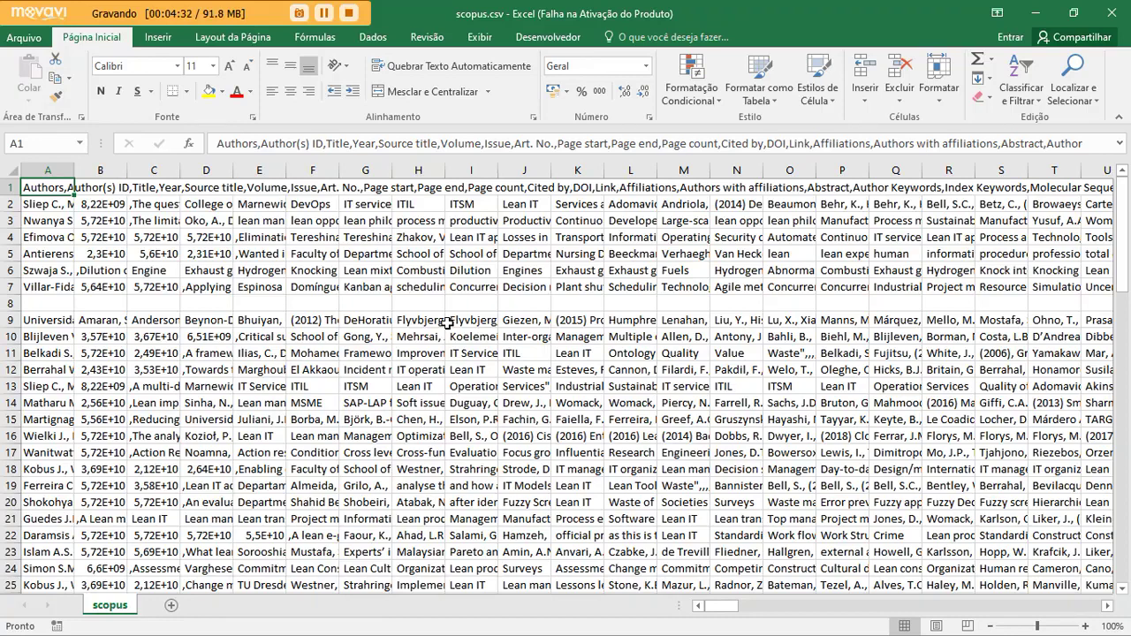
Step: Examine how the header row and the first records of scopus.csv are distributed across the columns
key(Down)
key(Right)
key(Right)
key(Right)
key(Right)
key(Right)
key(Right)
key(Right)
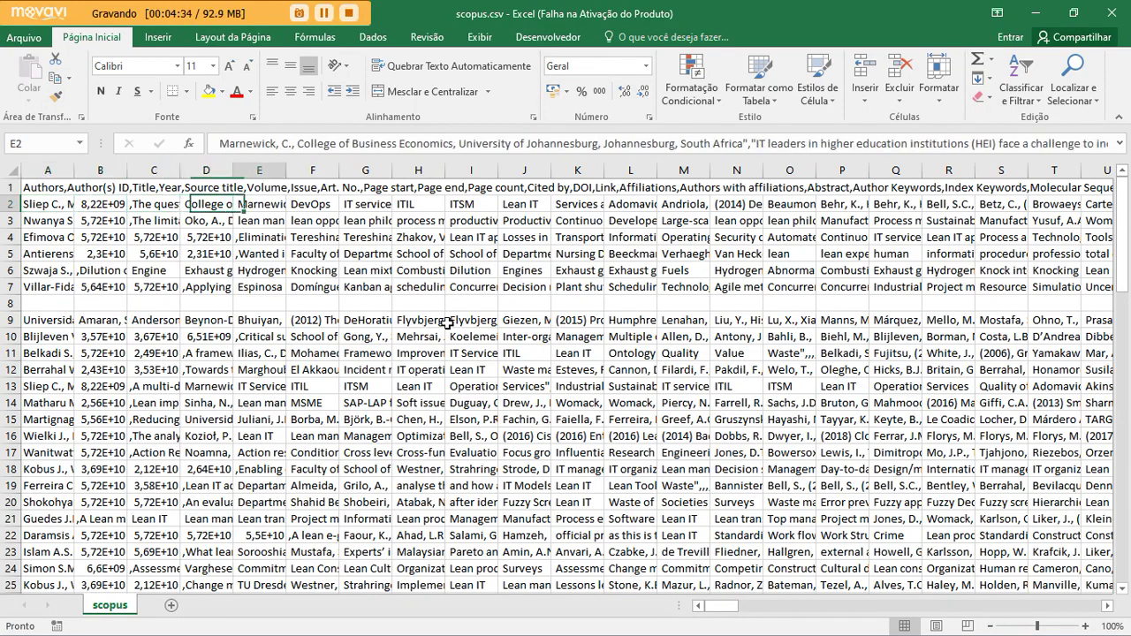
key(Up)
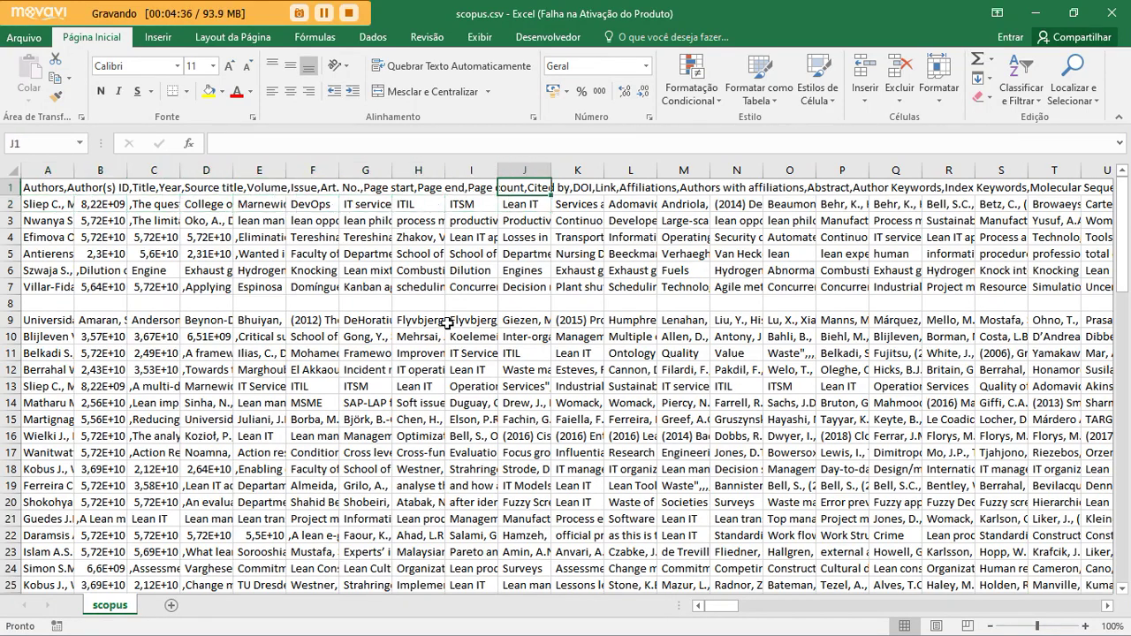
key(Right)
key(Right)
key(Right)
key(Right)
key(Right)
key(Right)
key(Right)
key(Right)
key(Right)
key(Right)
key(Right)
key(Right)
key(Right)
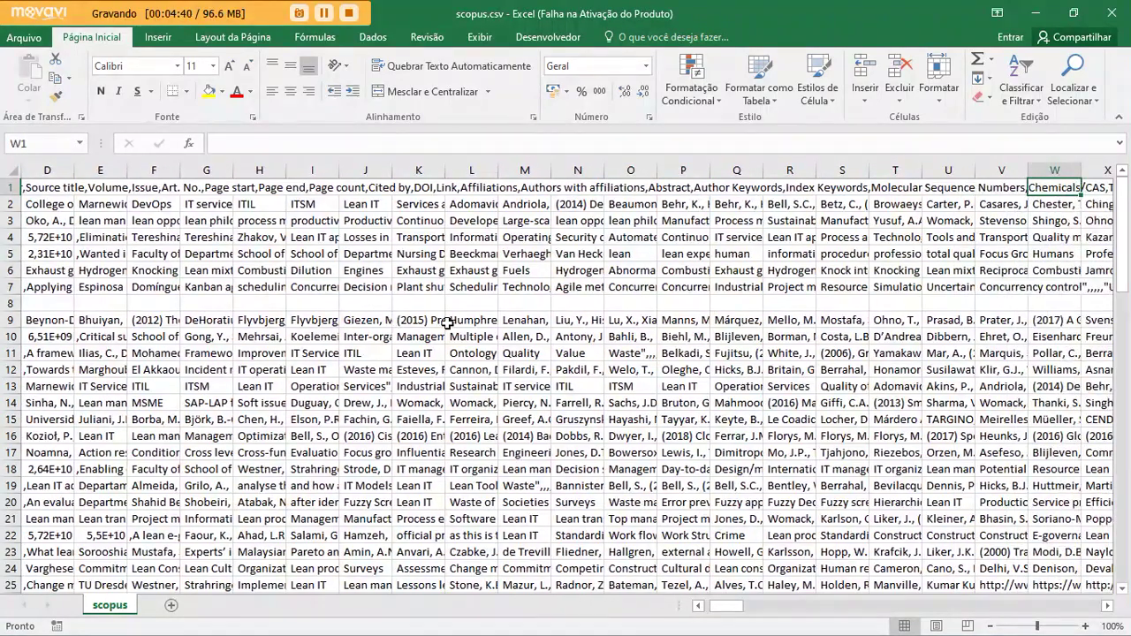
key(Down)
key(Up)
key(Down)
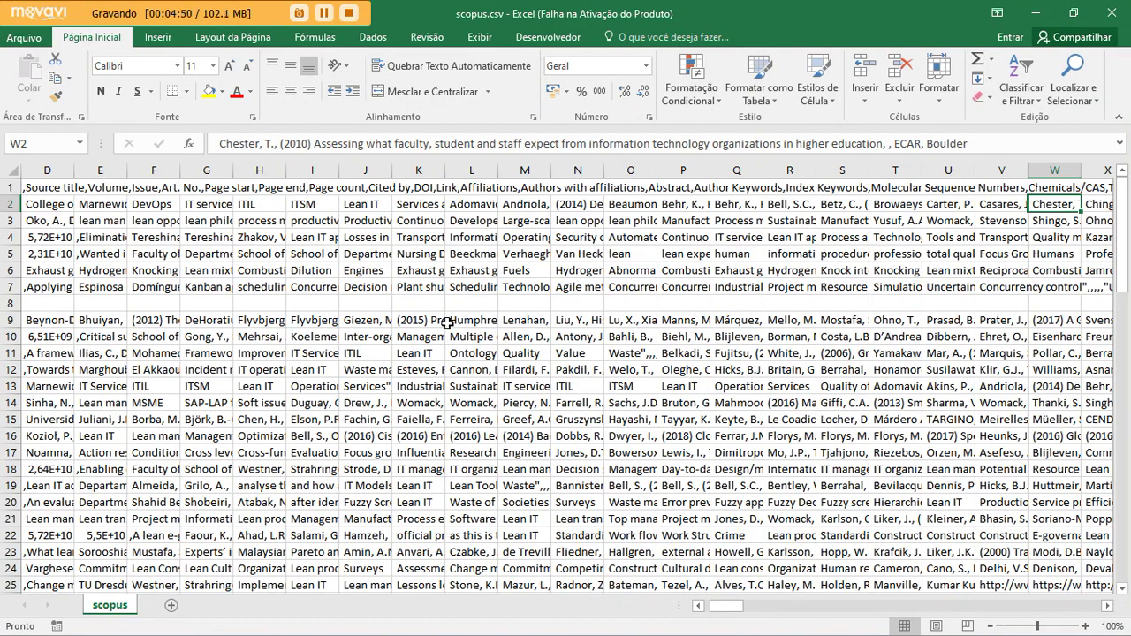
key(Right)
key(Right)
key(Home)
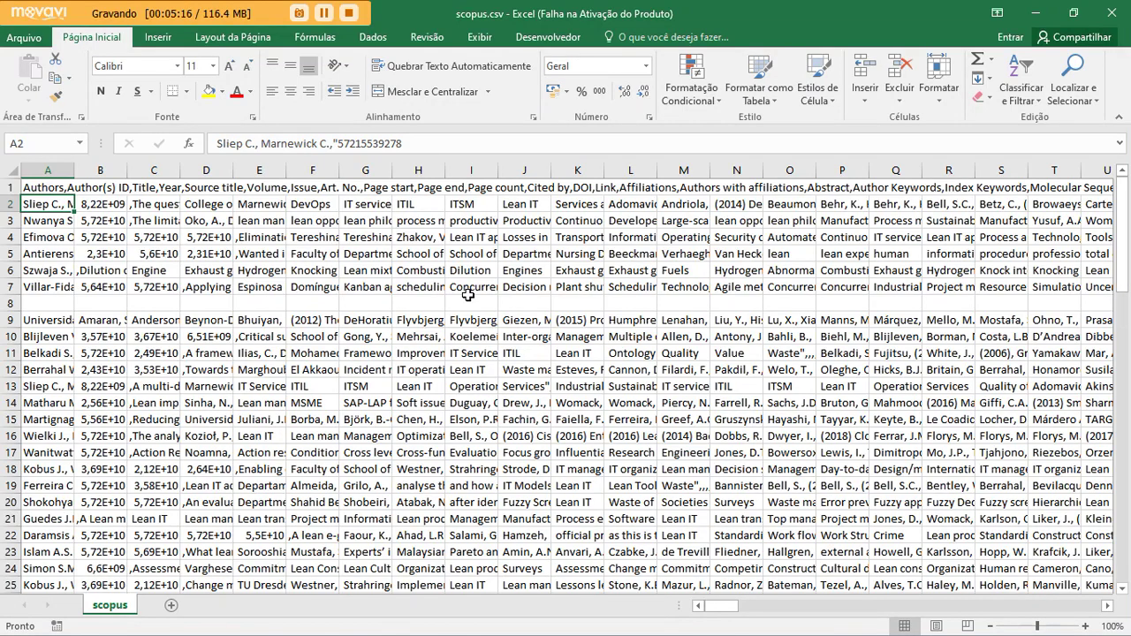
click(423, 256)
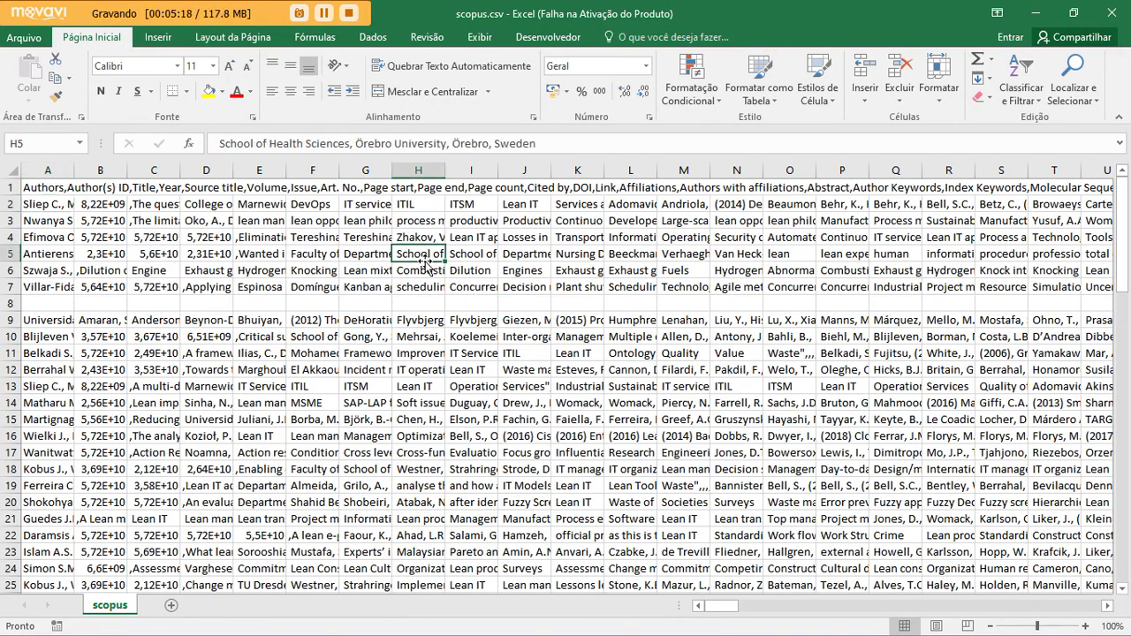